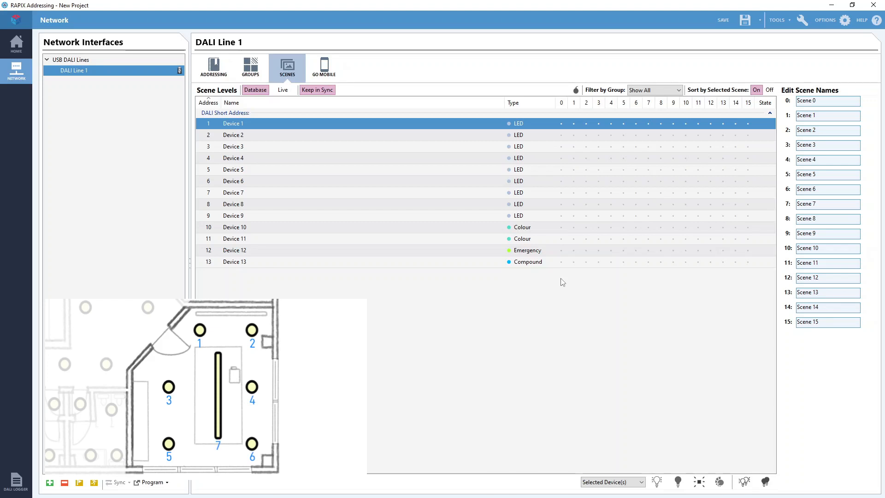
- Set the Scene 1 level of Device 1 and Device 2 to 0%
{"action": "left_click", "coordinate": [573, 125]}
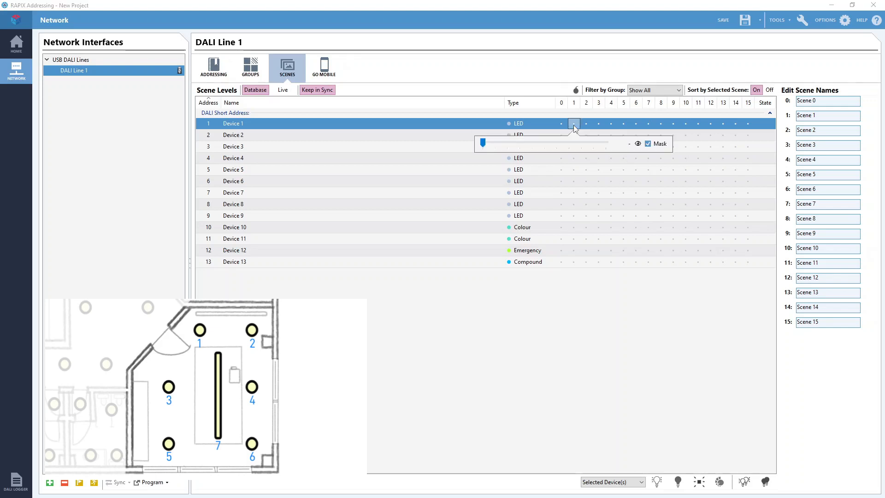
{"action": "left_click", "coordinate": [484, 144]}
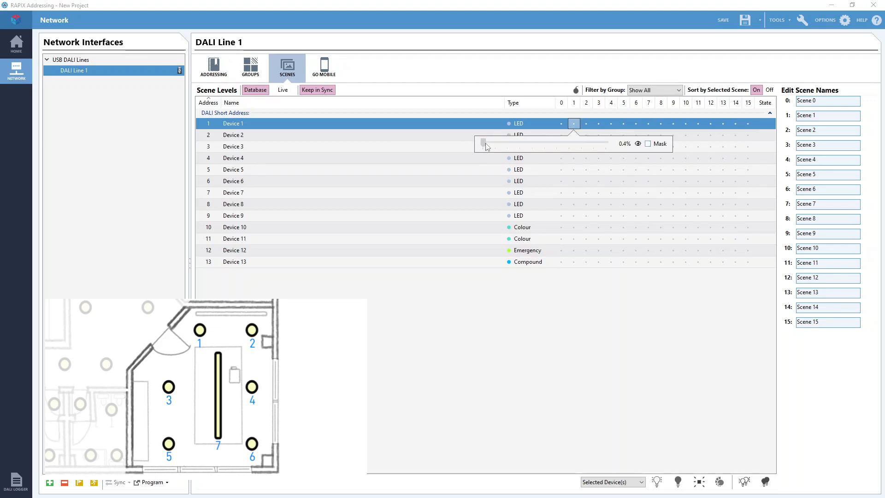
{"action": "left_click", "coordinate": [574, 123]}
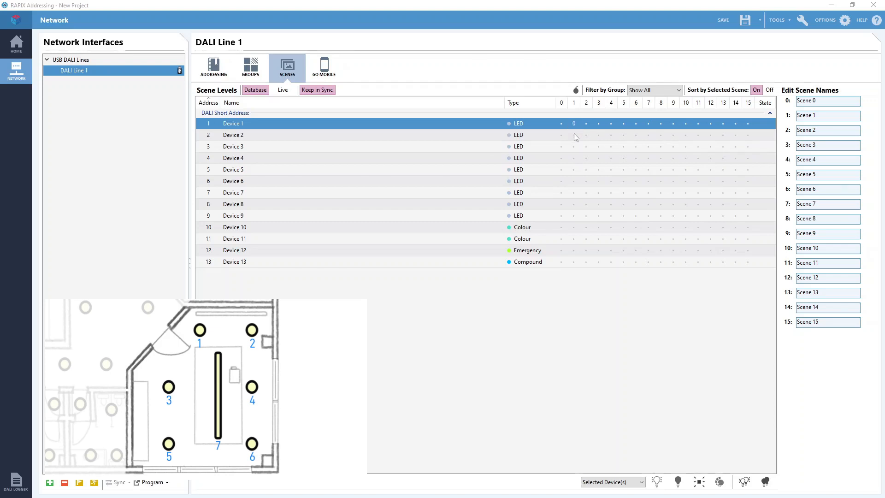
{"action": "left_click", "coordinate": [574, 135]}
{"action": "left_click", "coordinate": [483, 155]}
{"action": "left_click", "coordinate": [576, 135]}
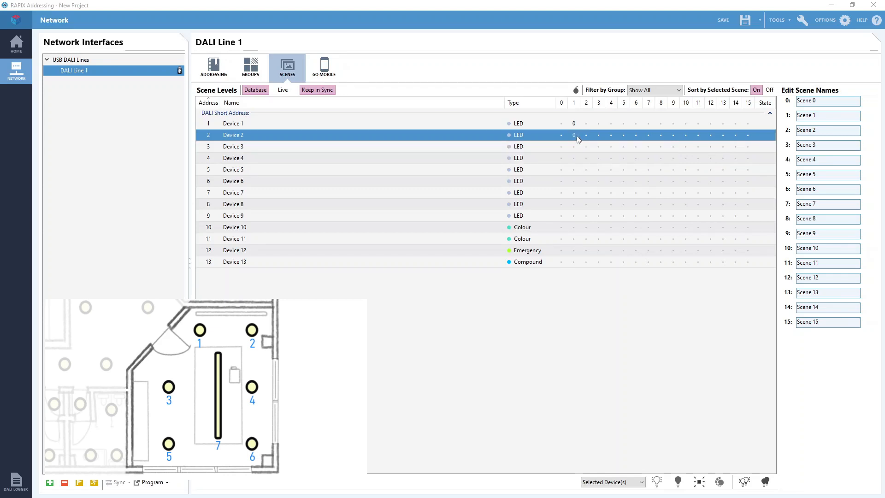
- Set the Scene 1 level of Device 3 and Device 4 to 20%
{"action": "left_click", "coordinate": [575, 147]}
{"action": "left_click_drag", "start_coordinate": [497, 170], "coordinate": [520, 214]}
{"action": "left_click", "coordinate": [574, 148]}
{"action": "left_click", "coordinate": [575, 158]}
{"action": "left_click", "coordinate": [577, 158]}
- Set the Scene 1 level of Devices 5, 6 and 7 to 30%
{"action": "left_click", "coordinate": [575, 170]}
{"action": "left_click", "coordinate": [574, 173]}
{"action": "left_click", "coordinate": [574, 181]}
{"action": "left_click", "coordinate": [572, 180]}
{"action": "left_click", "coordinate": [573, 193]}
{"action": "left_click", "coordinate": [580, 194]}
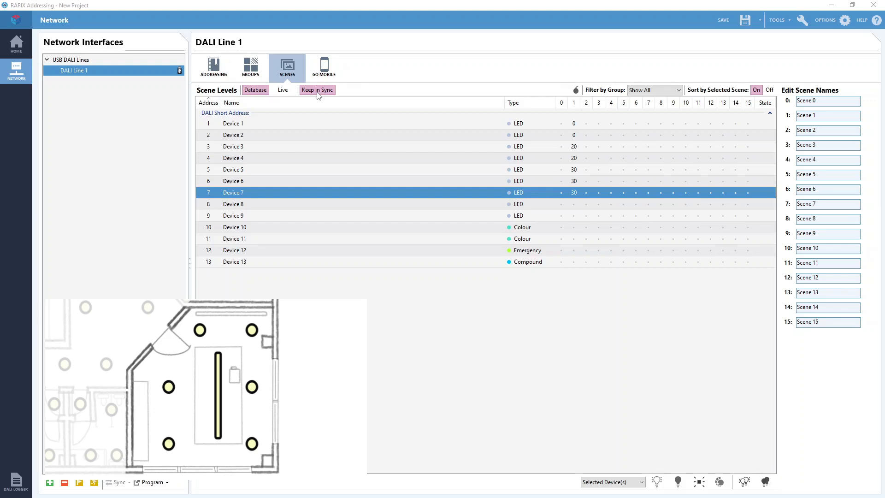
- Rename Scene 1 as "Projector Scene"
{"action": "left_click", "coordinate": [824, 118]}
{"action": "left_click_drag", "start_coordinate": [823, 117], "coordinate": [796, 117]}
{"action": "key", "text": "BackSpace"}
{"action": "type", "text": "Projector "}
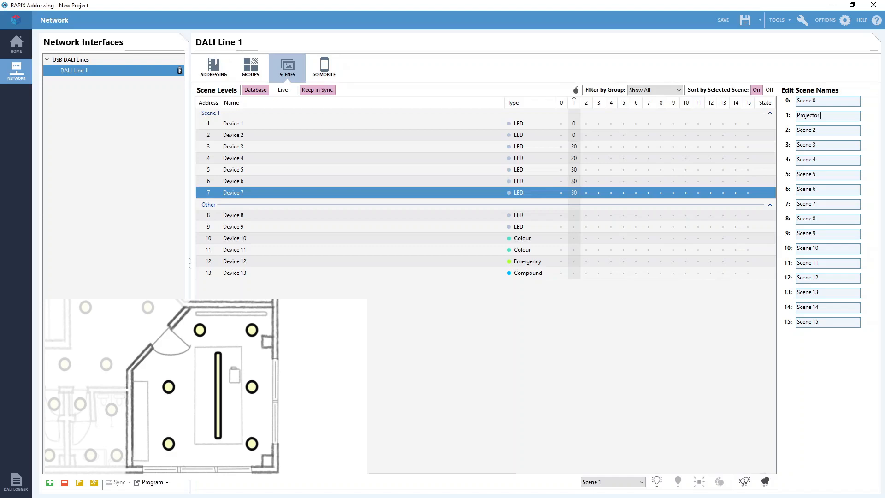
{"action": "type", "text": "Scene"}
{"action": "left_click", "coordinate": [682, 402]}
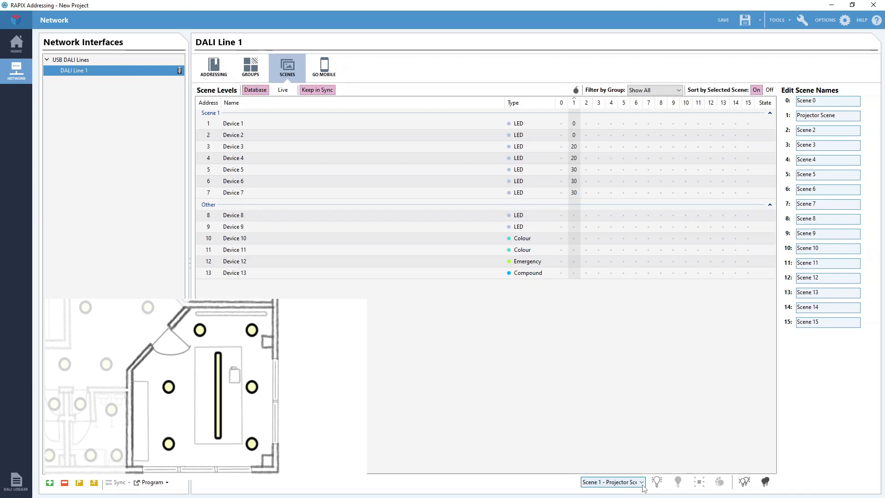
- Recall Scene 1 - Projector Scene on the DALI line to test its levels
{"action": "left_click", "coordinate": [641, 482]}
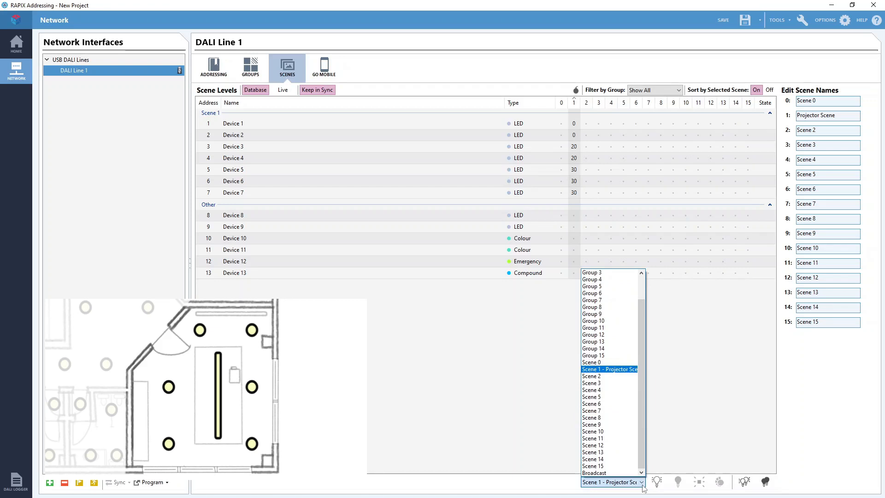
{"action": "left_click", "coordinate": [642, 485]}
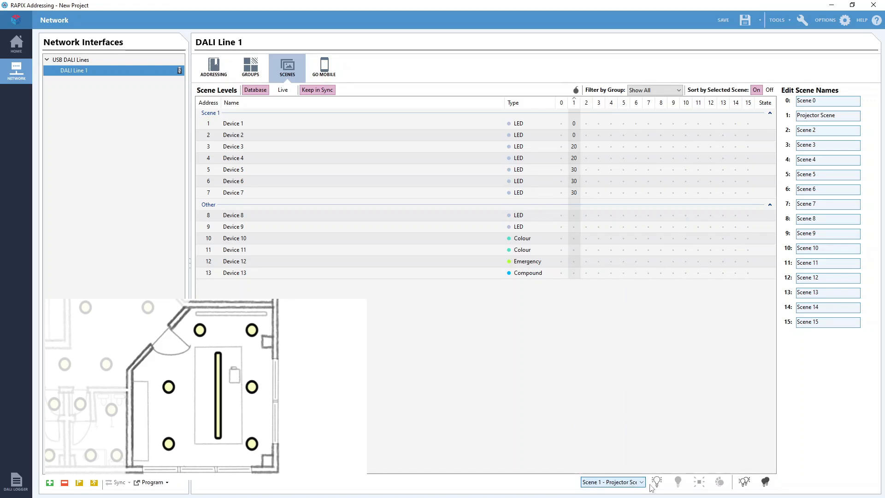
{"action": "left_click", "coordinate": [657, 486]}
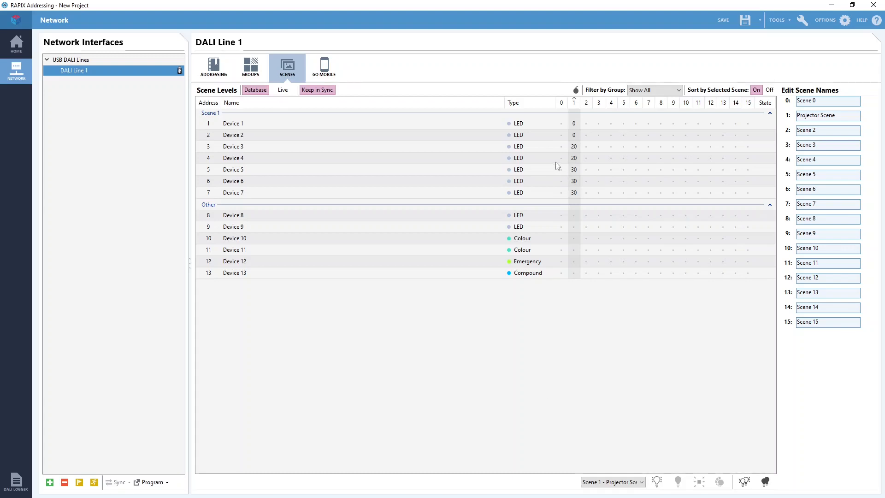
- Mask Device 1 in Scene 1 to exclude it from the scene, and return its level to 0%
{"action": "left_click", "coordinate": [574, 123]}
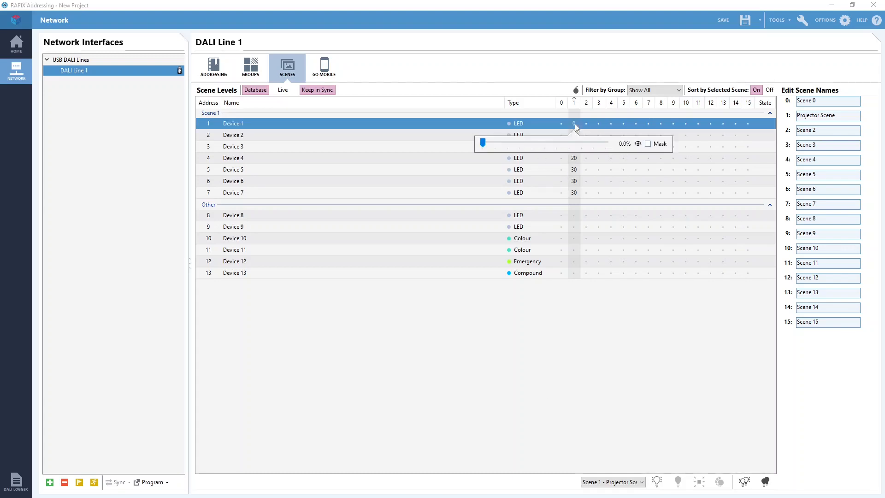
{"action": "left_click", "coordinate": [647, 144]}
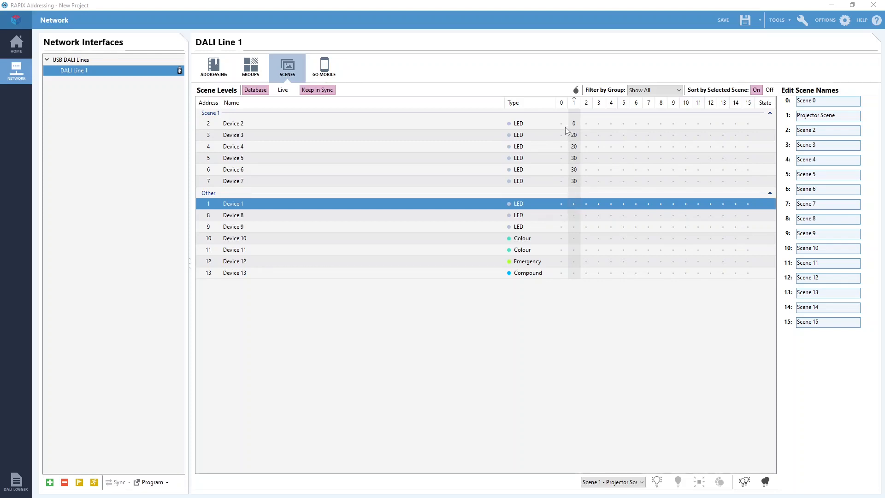
{"action": "left_click", "coordinate": [574, 204]}
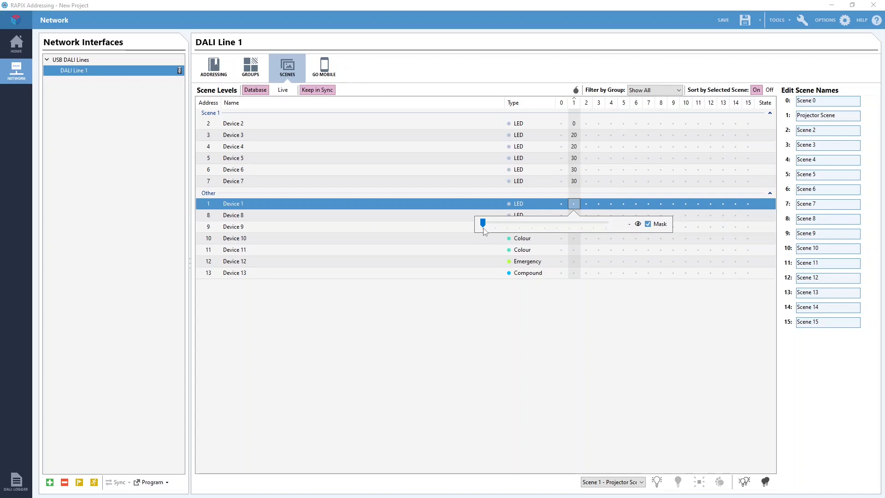
{"action": "mouse_move", "coordinate": [482, 222]}
{"action": "left_mouse_down"}
{"action": "mouse_move", "coordinate": [489, 220]}
{"action": "mouse_move", "coordinate": [482, 224]}
{"action": "left_mouse_up"}
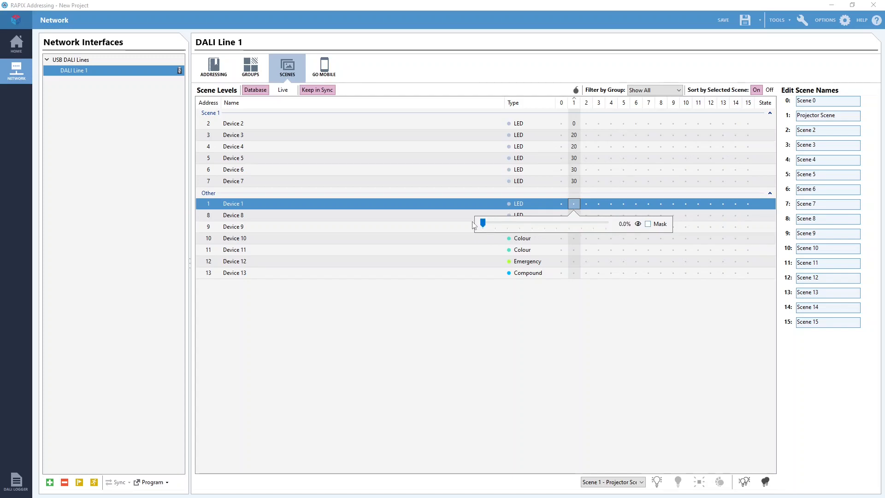
{"action": "left_click", "coordinate": [574, 204]}
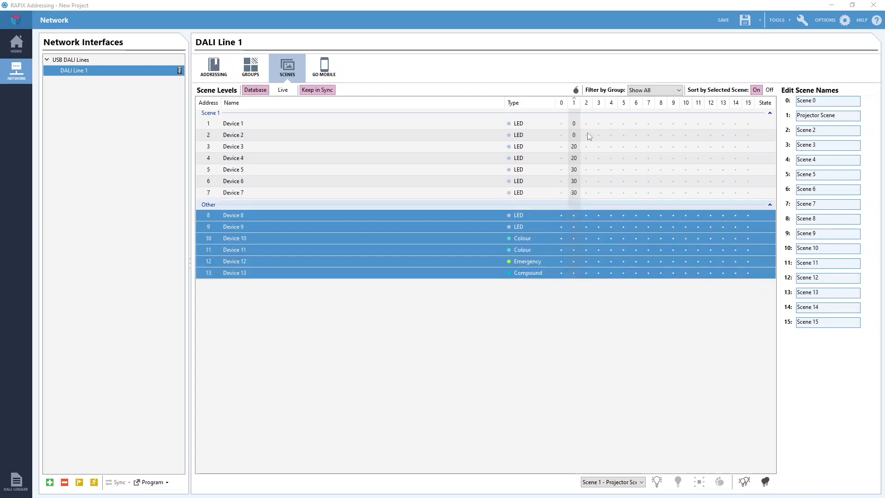
{"action": "left_click", "coordinate": [574, 121]}
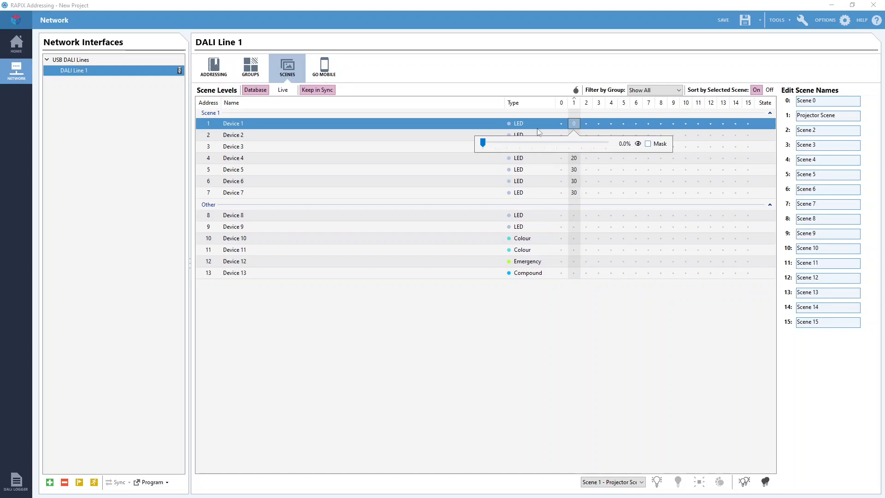
{"action": "left_click", "coordinate": [575, 122]}
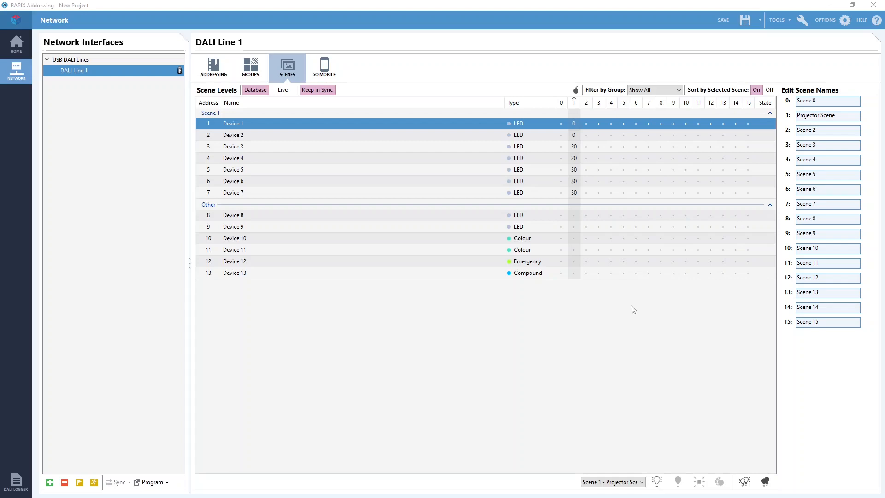
- Try a 47.6% level and 4545 K colour temperature for Device 10 in Scene 1, and mask both values
{"action": "left_click", "coordinate": [573, 237]}
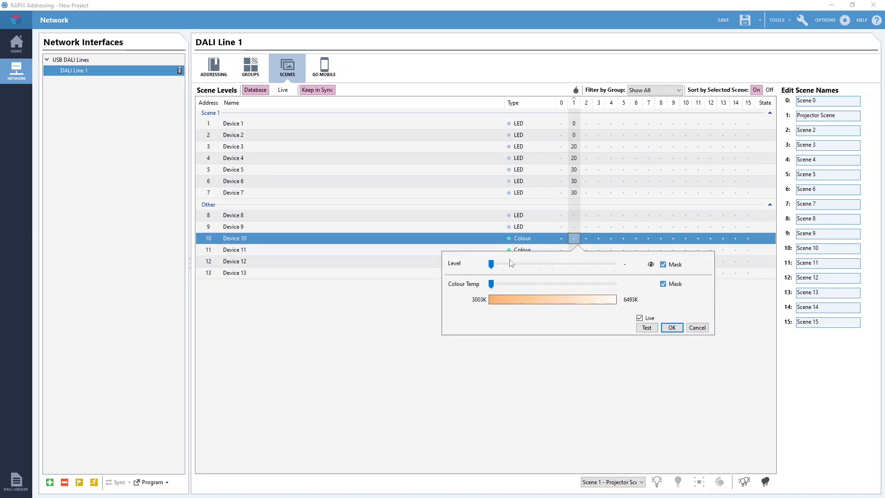
{"action": "left_click_drag", "start_coordinate": [490, 264], "coordinate": [543, 265]}
{"action": "left_click_drag", "start_coordinate": [560, 268], "coordinate": [550, 267]}
{"action": "left_click_drag", "start_coordinate": [492, 284], "coordinate": [544, 278]}
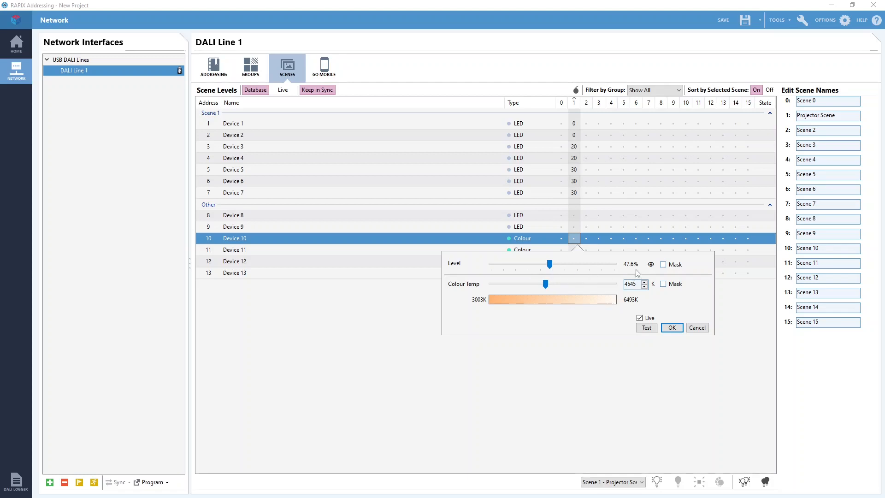
{"action": "left_click", "coordinate": [663, 267]}
{"action": "left_click", "coordinate": [663, 284]}
{"action": "left_click", "coordinate": [671, 328]}
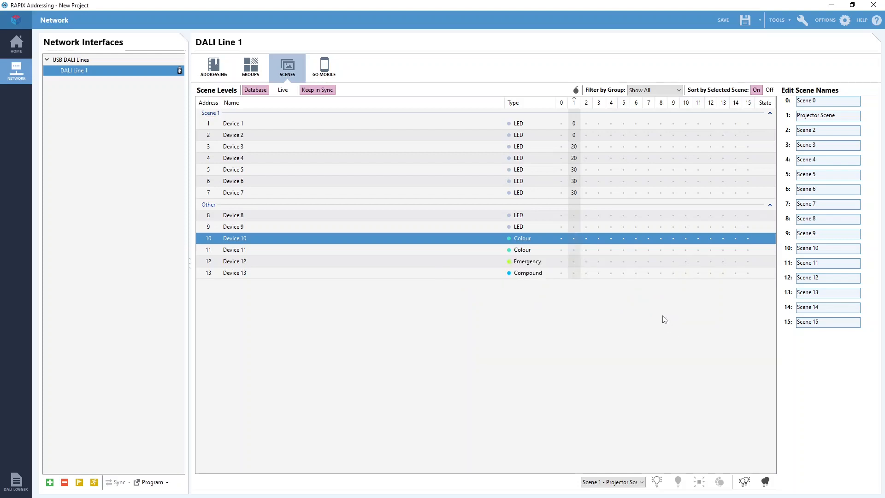
- Set Device 10's Scene 1 colour temperature to 3030 K, keeping its level masked
{"action": "left_click", "coordinate": [572, 240]}
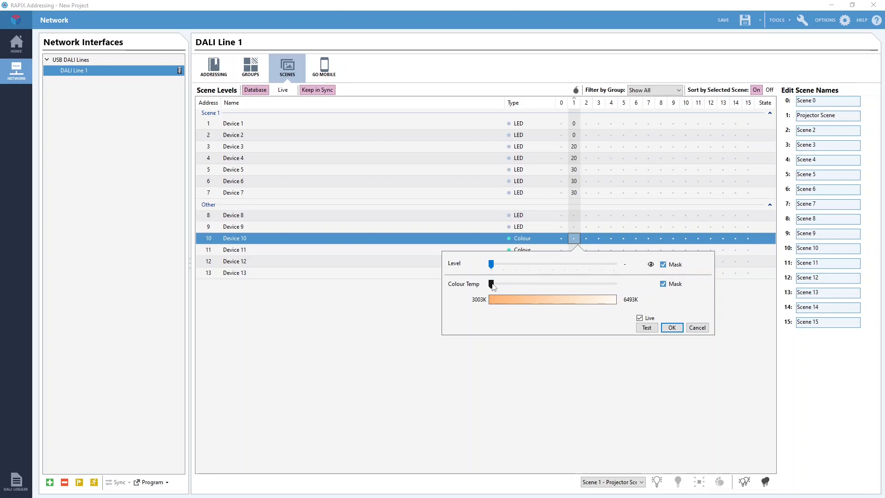
{"action": "left_click_drag", "start_coordinate": [492, 284], "coordinate": [493, 282]}
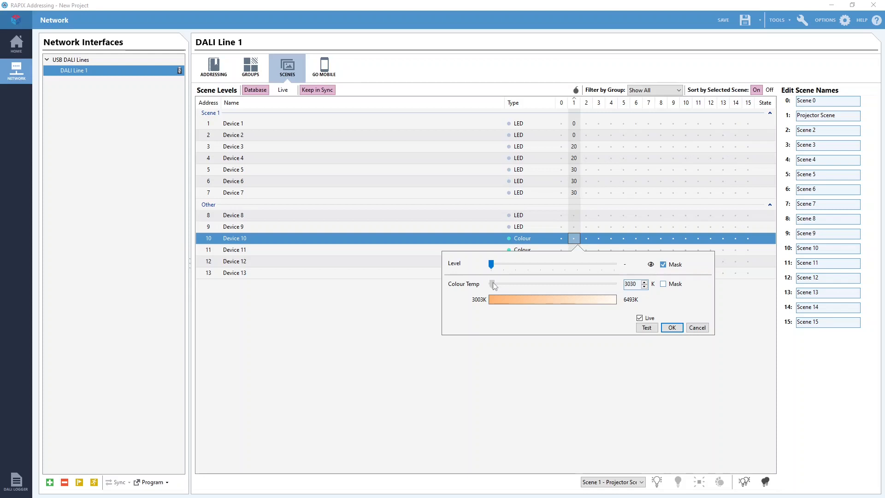
{"action": "left_click", "coordinate": [672, 328]}
- Give Device 10 a cooler white colour temperature in Scene 2, keeping its level masked
{"action": "left_click", "coordinate": [586, 238]}
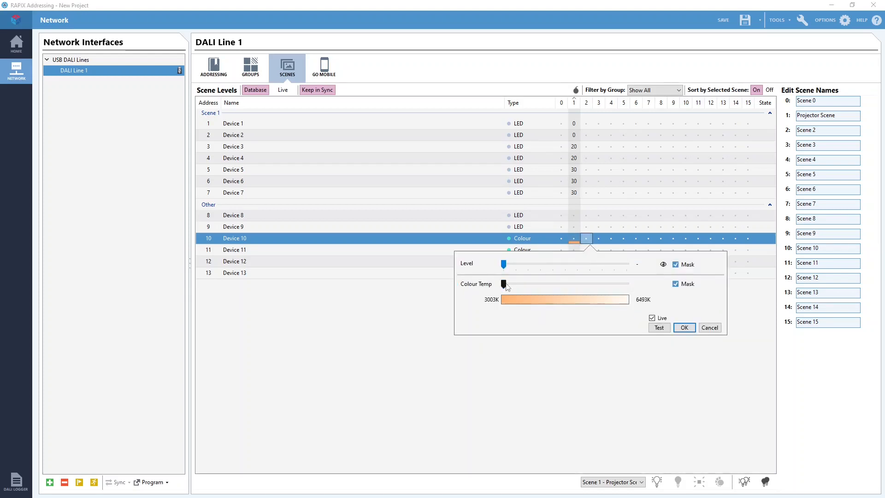
{"action": "left_click", "coordinate": [584, 286]}
{"action": "left_click_drag", "start_coordinate": [584, 288], "coordinate": [574, 287]}
{"action": "left_click", "coordinate": [691, 329]}
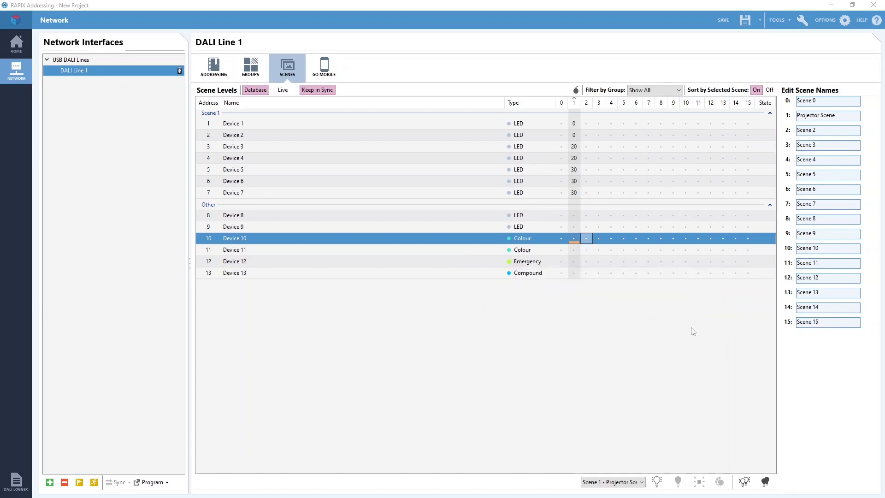
- Try a 31.1% level with red 141, green 0 and blue 51 for Device 13 in Scene 1, and discard it
{"action": "left_click", "coordinate": [574, 274]}
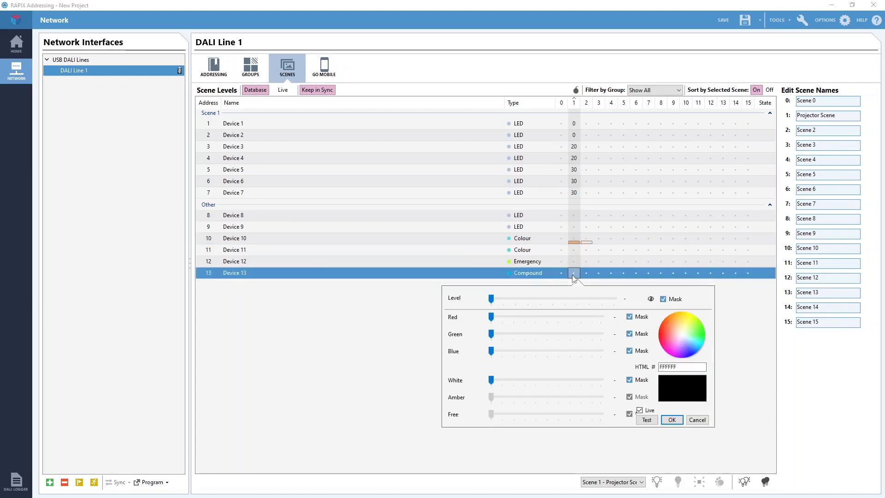
{"action": "left_click_drag", "start_coordinate": [491, 298], "coordinate": [551, 317]}
{"action": "left_click_drag", "start_coordinate": [490, 351], "coordinate": [513, 351]}
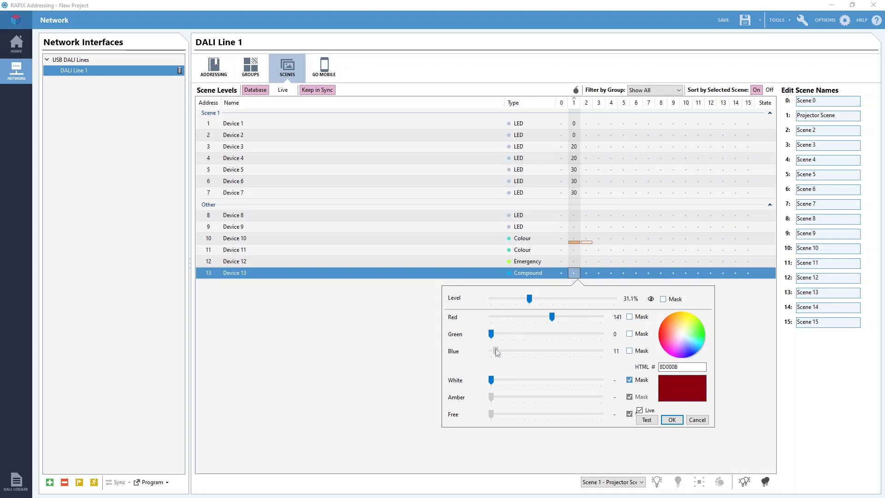
{"action": "left_click", "coordinate": [629, 351]}
{"action": "left_click", "coordinate": [663, 299]}
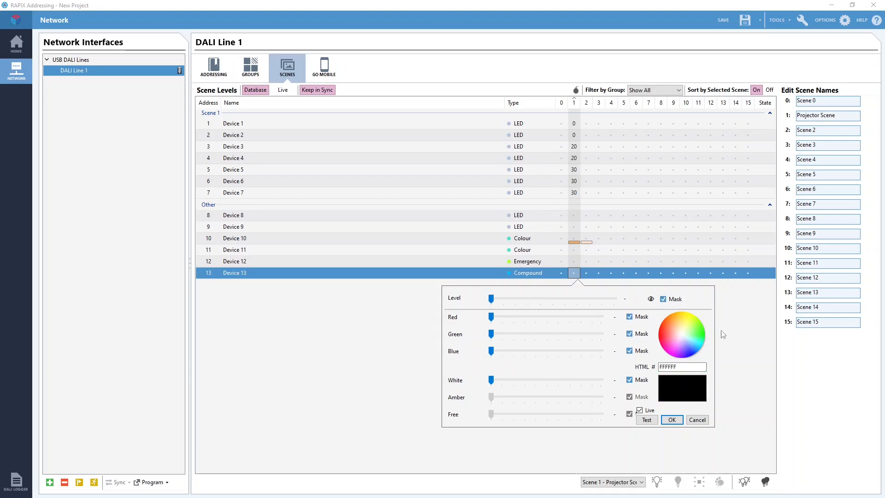
{"action": "left_click", "coordinate": [695, 419]}
- Set the Scene 2 level of Devices 1, 2 and 3 to about 50%
{"action": "left_click", "coordinate": [586, 123]}
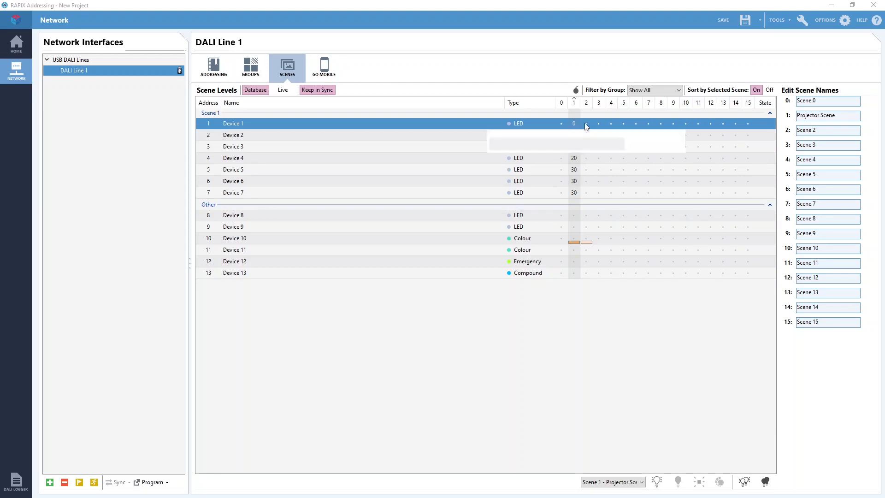
{"action": "left_click", "coordinate": [586, 135]}
{"action": "left_click_drag", "start_coordinate": [551, 155], "coordinate": [556, 161]}
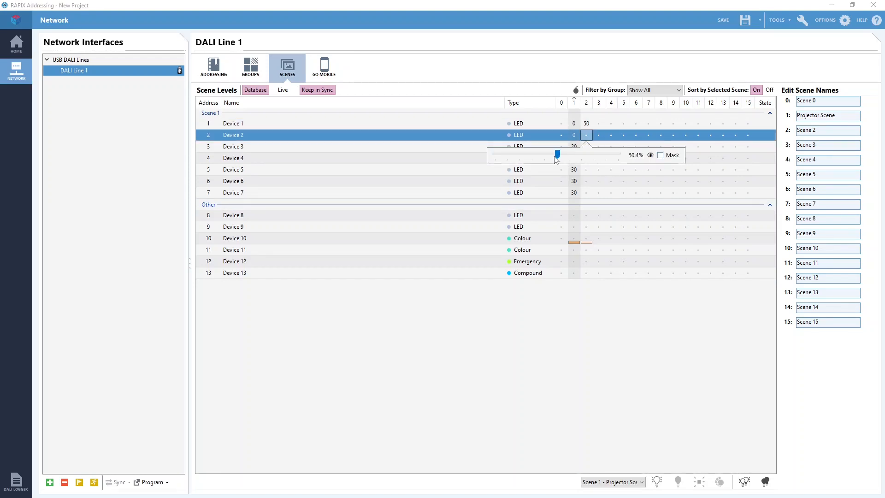
{"action": "left_click", "coordinate": [586, 147]}
{"action": "left_click_drag", "start_coordinate": [495, 166], "coordinate": [557, 167]}
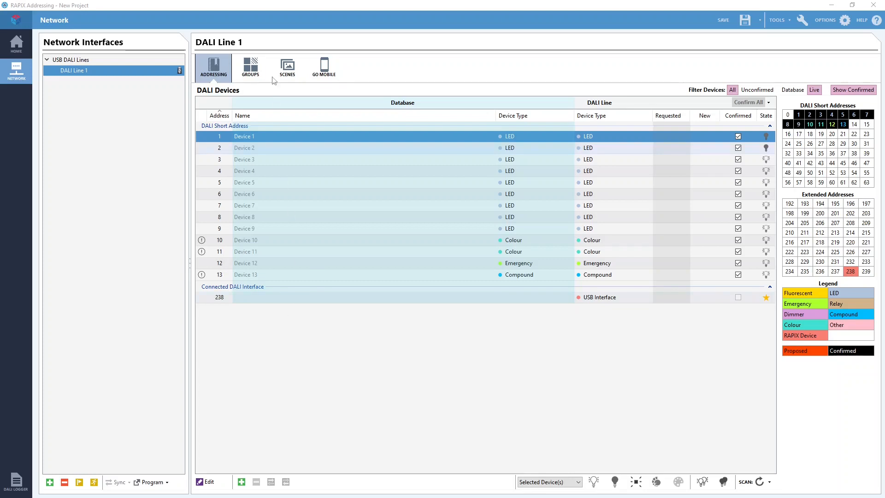
- Display the scene levels of all devices on DALI Line 1
{"action": "left_click", "coordinate": [286, 69]}
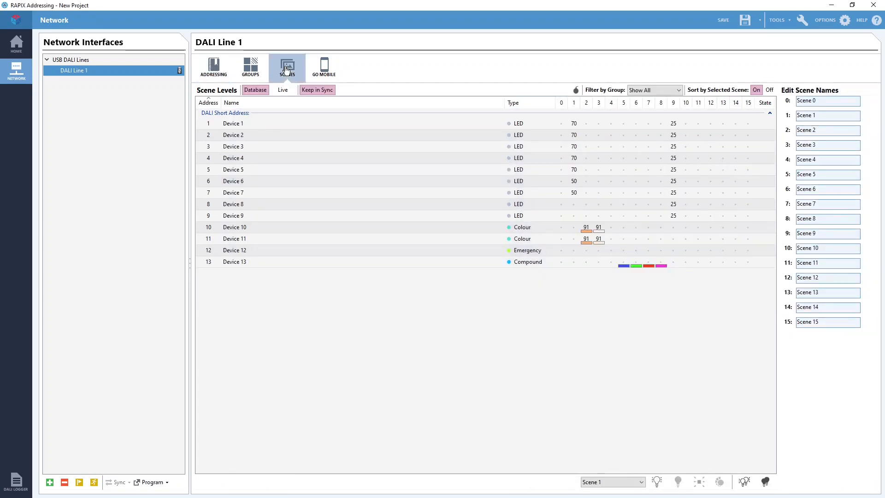